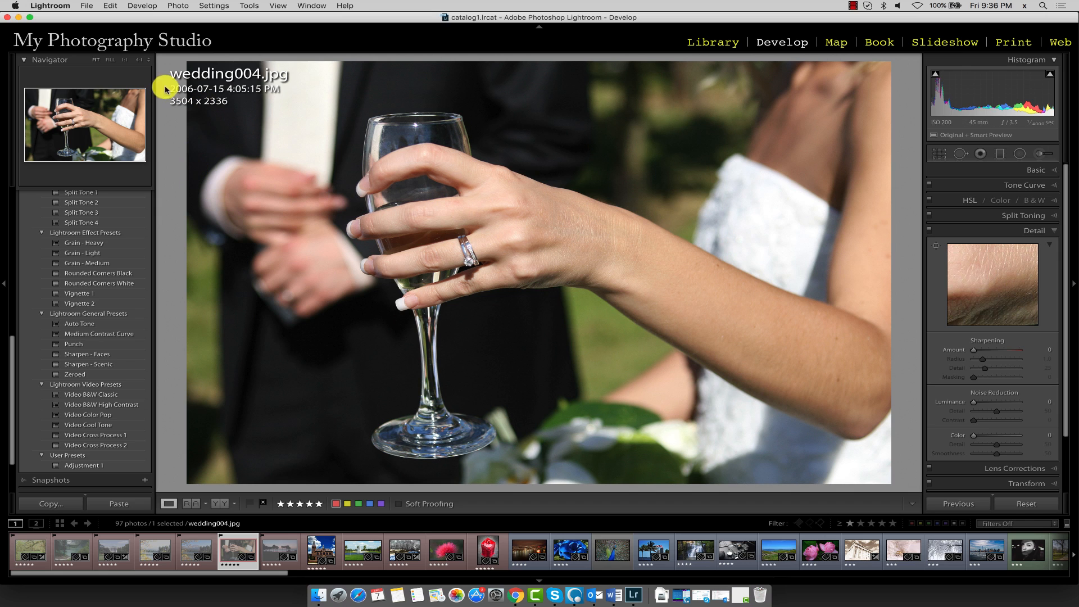
- Magnify the hand in wedding004.jpg and centre the Detail preview on the diamond ring
{"action": "left_click", "coordinate": [138, 59]}
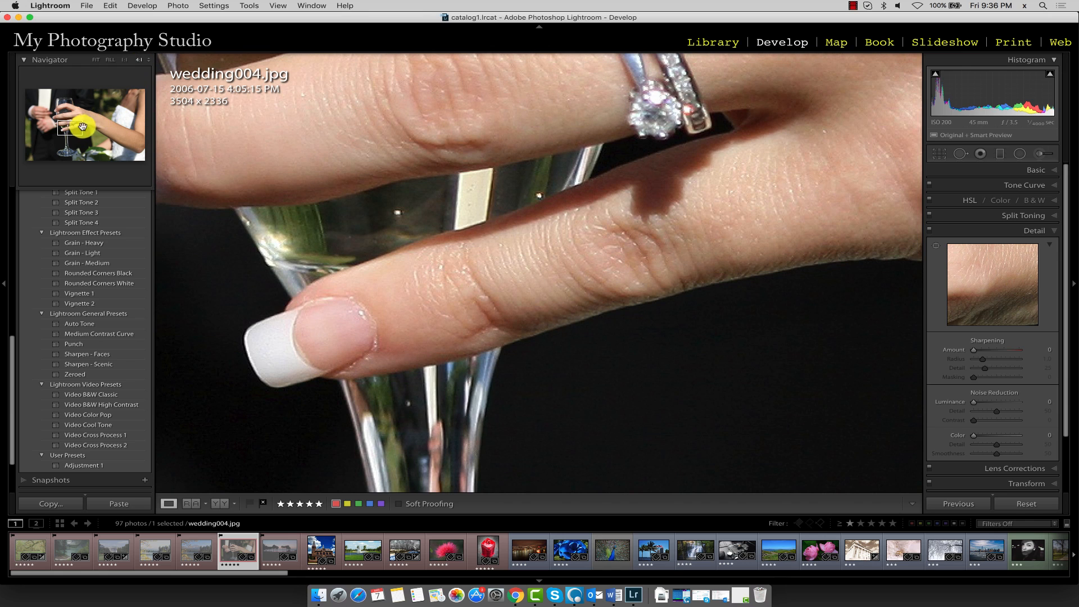
{"action": "left_click_drag", "start_coordinate": [77, 128], "coordinate": [75, 123]}
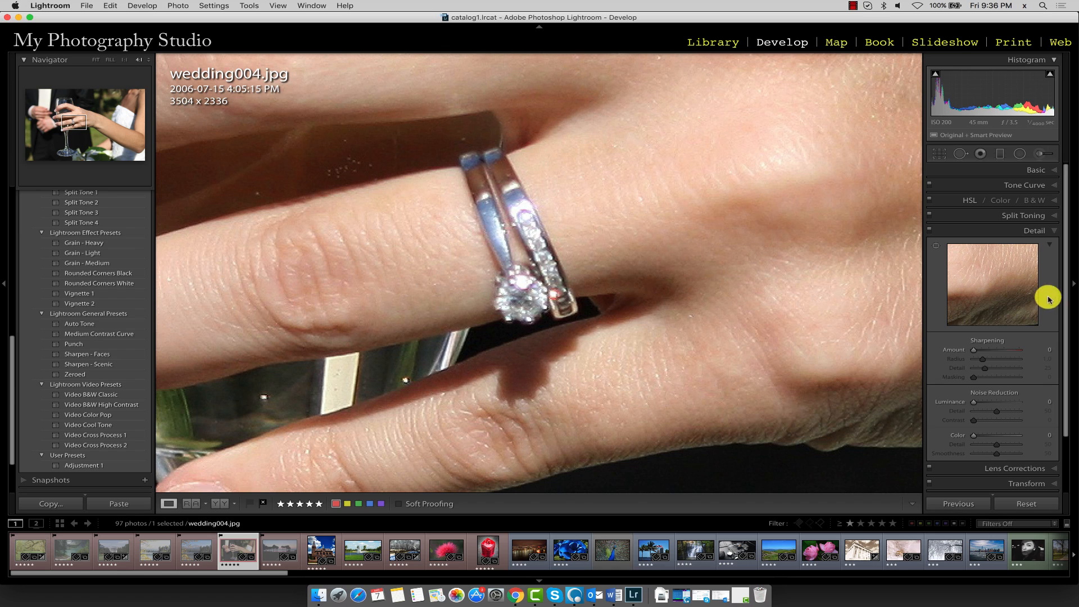
{"action": "left_click", "coordinate": [981, 277]}
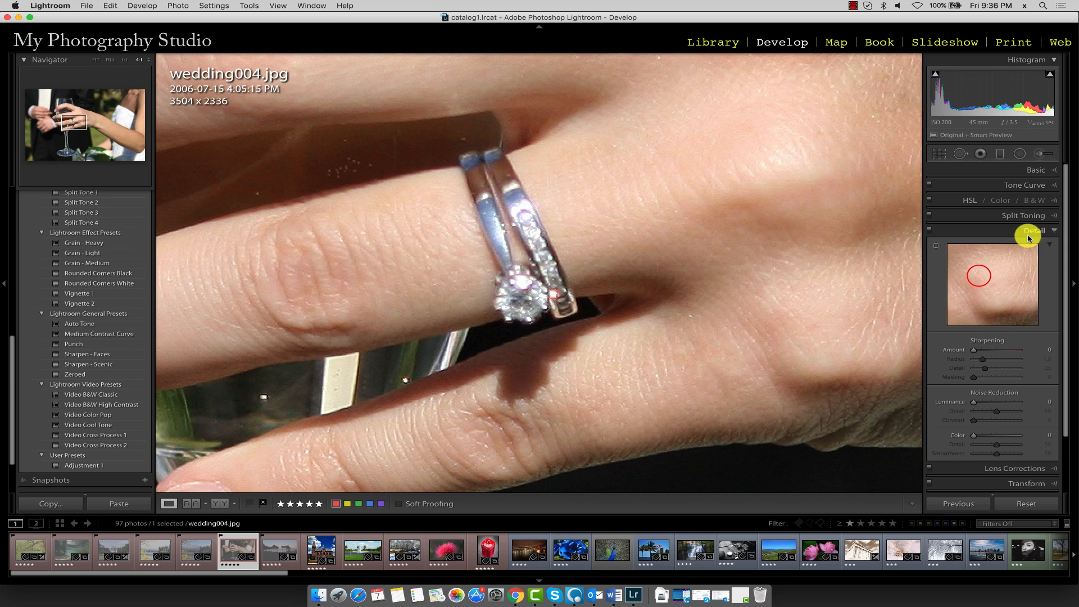
{"action": "mouse_move", "coordinate": [972, 279]}
{"action": "left_mouse_down"}
{"action": "mouse_move", "coordinate": [1005, 277]}
{"action": "mouse_move", "coordinate": [1007, 308]}
{"action": "mouse_move", "coordinate": [994, 277]}
{"action": "mouse_move", "coordinate": [966, 270]}
{"action": "mouse_move", "coordinate": [1014, 281]}
{"action": "mouse_move", "coordinate": [990, 263]}
{"action": "mouse_move", "coordinate": [1010, 282]}
{"action": "mouse_move", "coordinate": [995, 276]}
{"action": "left_mouse_up"}
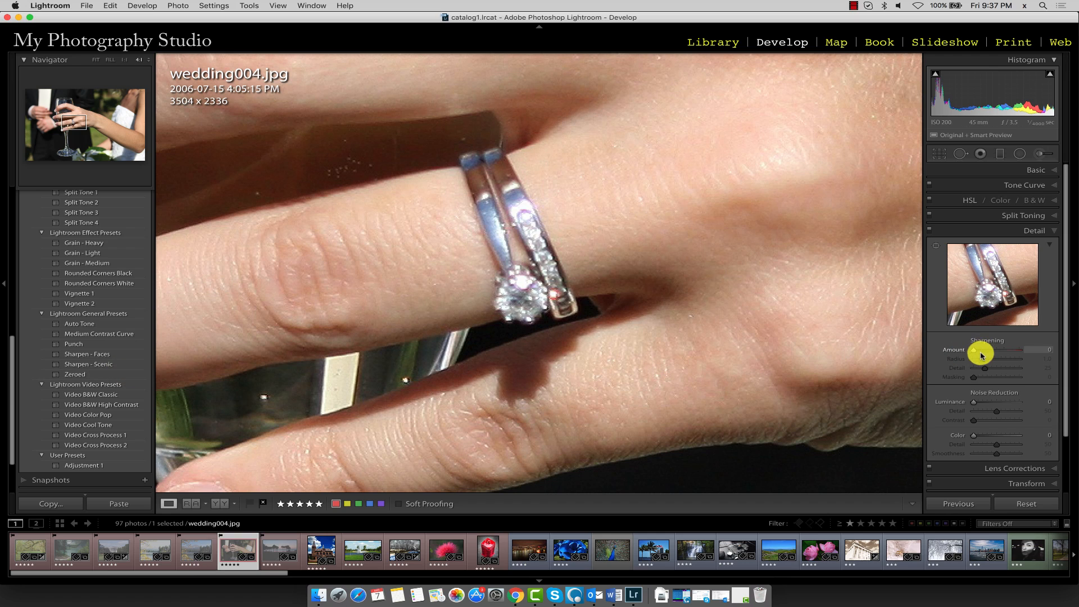
- Try a sharpening Amount of 116 and compare the ring close-up with the Detail adjustments off and on
{"action": "left_click_drag", "start_coordinate": [974, 355], "coordinate": [1008, 354]}
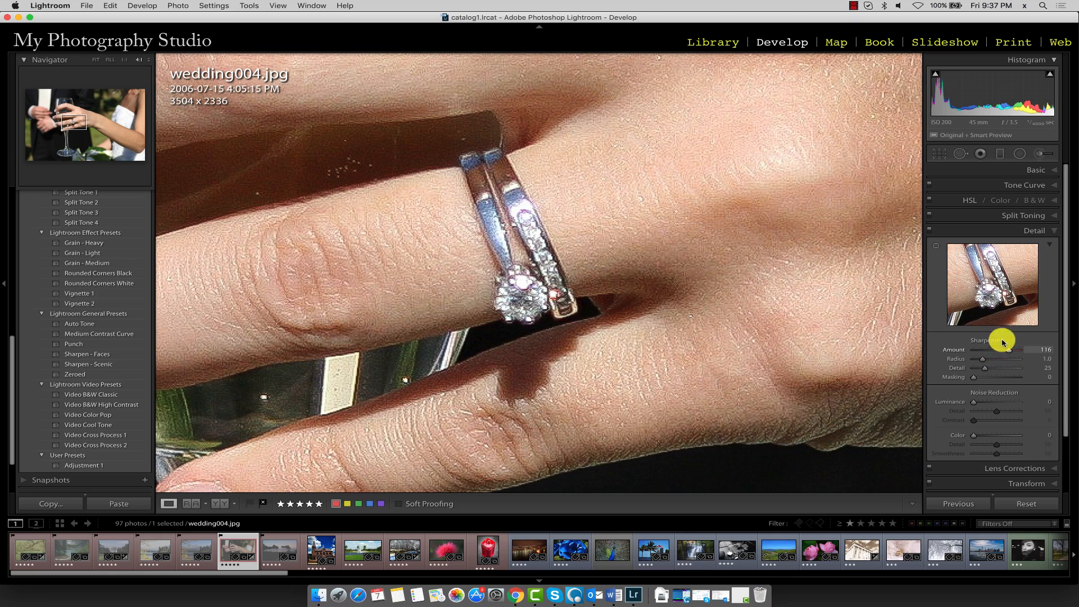
{"action": "left_click", "coordinate": [930, 230]}
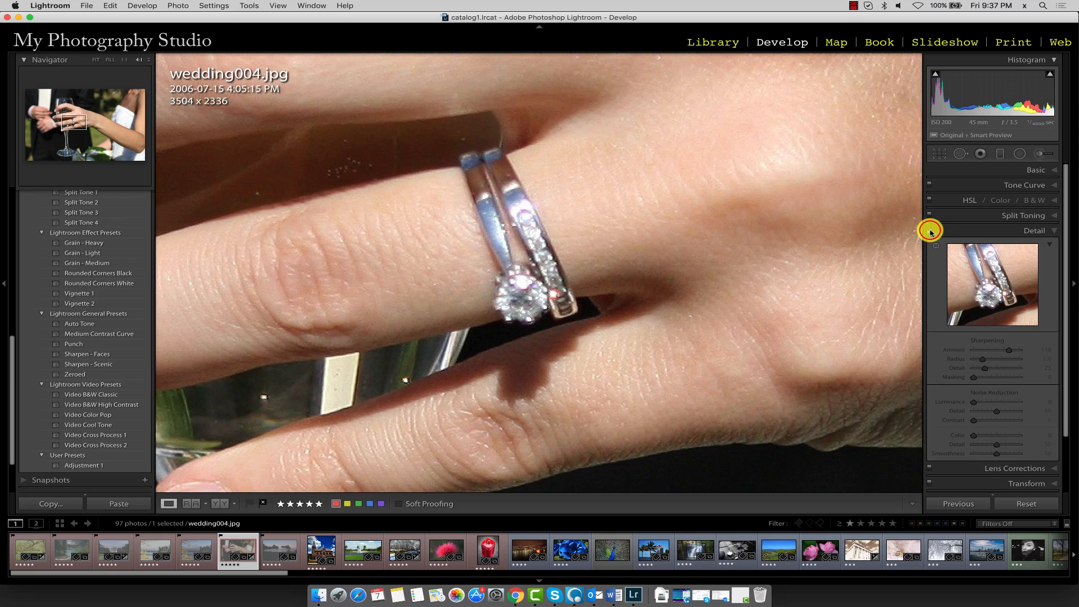
{"action": "left_click", "coordinate": [930, 230]}
{"action": "left_click", "coordinate": [930, 231]}
{"action": "left_click", "coordinate": [930, 230]}
{"action": "left_click", "coordinate": [929, 230]}
{"action": "left_click", "coordinate": [930, 231]}
{"action": "left_click", "coordinate": [930, 230]}
{"action": "left_click", "coordinate": [929, 231]}
{"action": "left_click", "coordinate": [929, 231]}
{"action": "left_click", "coordinate": [929, 231]}
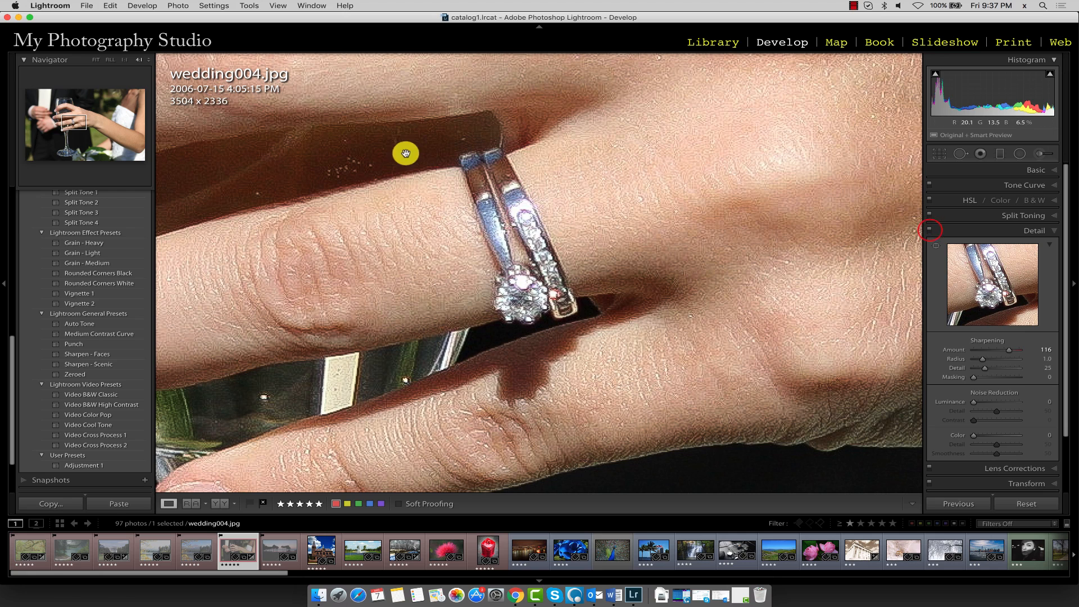
- Fit the whole photo in view and compare it without and with the Detail adjustments
{"action": "left_click", "coordinate": [96, 62]}
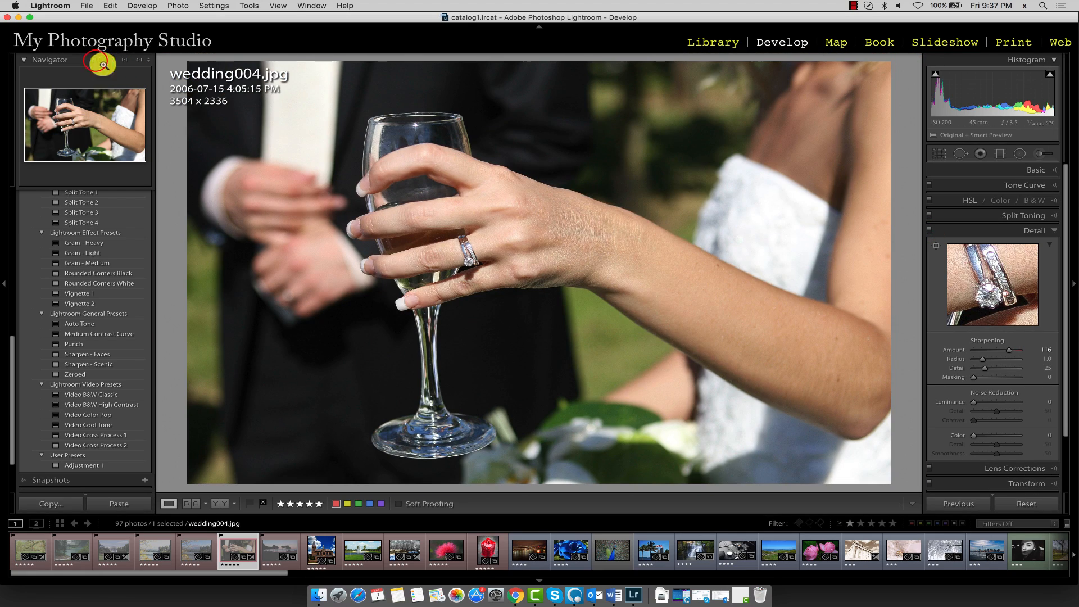
{"action": "left_click", "coordinate": [930, 231]}
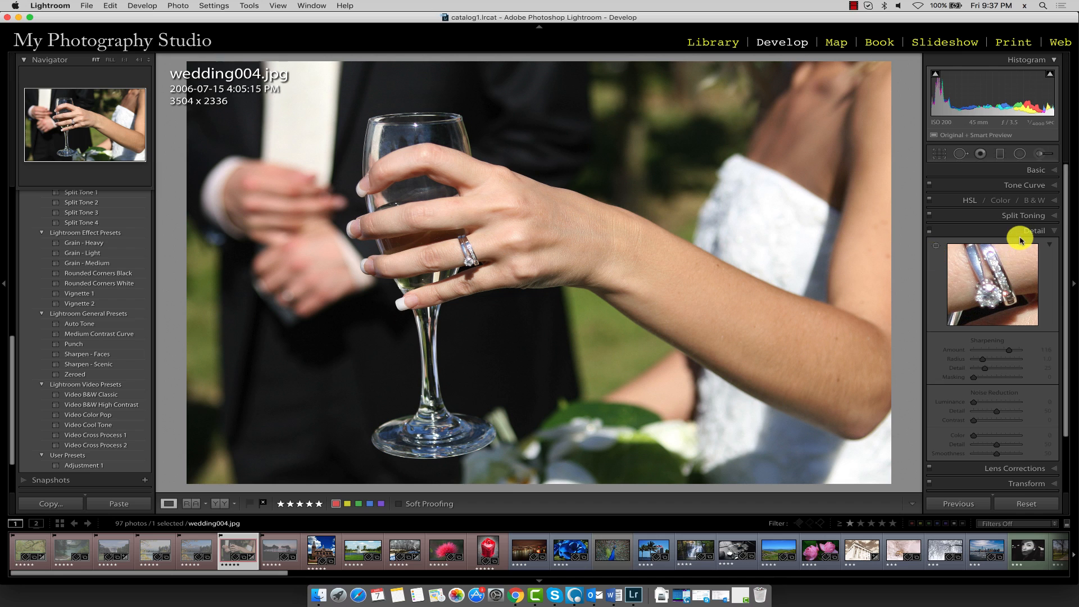
{"action": "left_click", "coordinate": [931, 232]}
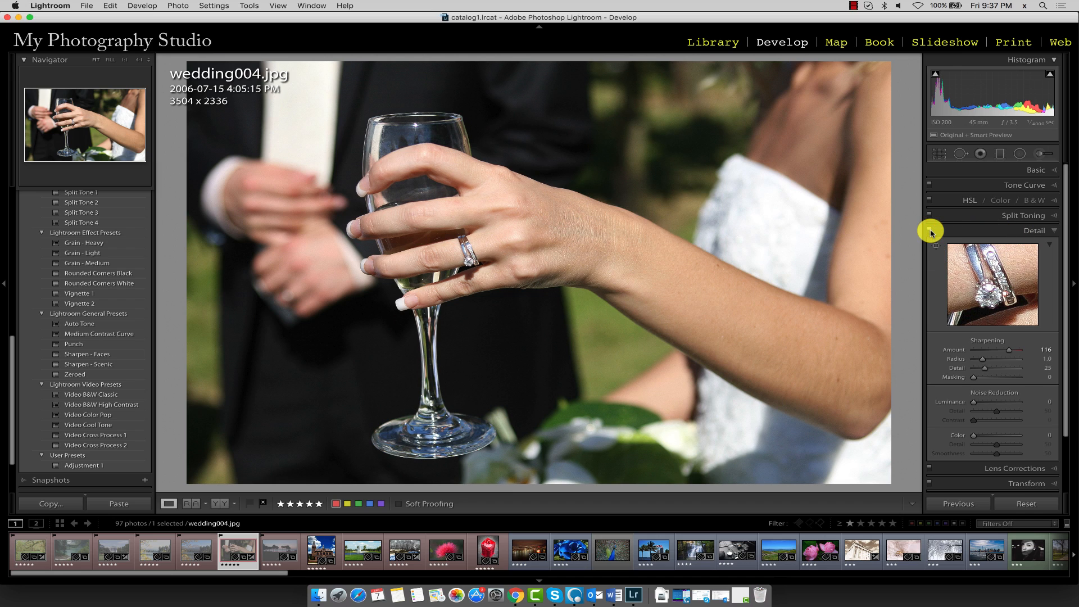
- Return to the ring close-up and set the sharpening Amount to 59
{"action": "left_click", "coordinate": [140, 60]}
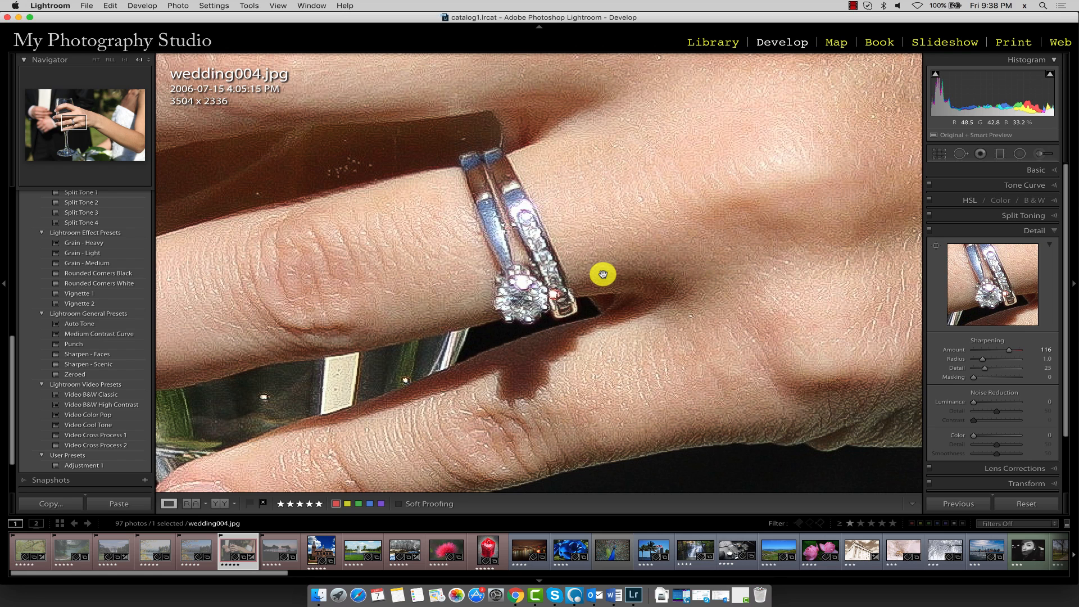
{"action": "mouse_move", "coordinate": [1009, 350]}
{"action": "left_mouse_down"}
{"action": "mouse_move", "coordinate": [983, 353]}
{"action": "mouse_move", "coordinate": [992, 353]}
{"action": "left_mouse_up"}
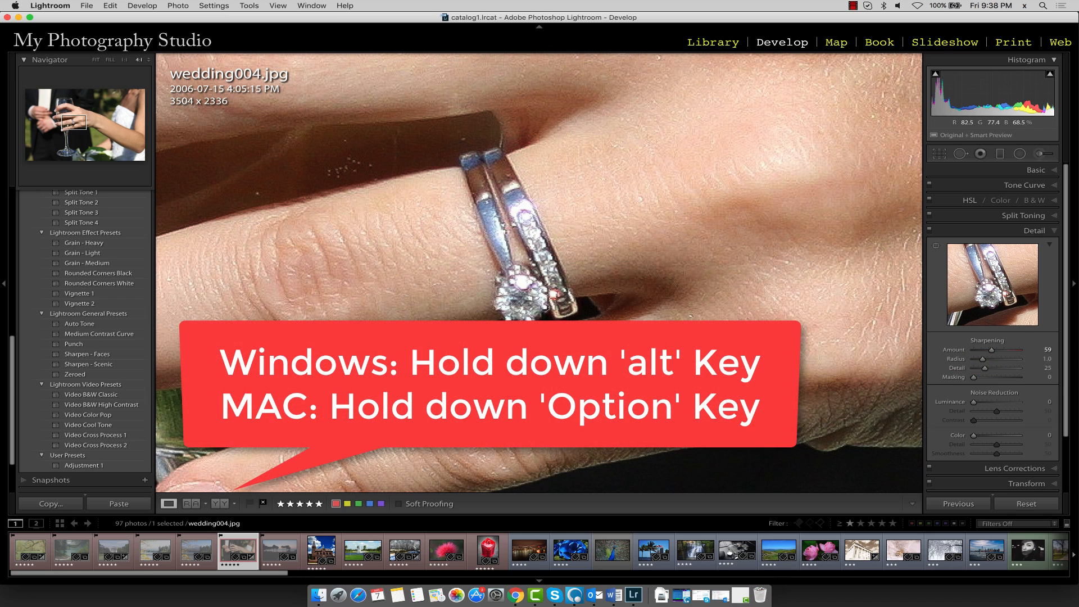
- Preview the sharpened edges in grayscale while trying sharpening Radius values of 2.0, 1.5, 2.6 and 2.9
{"action": "key", "text": "alt"}
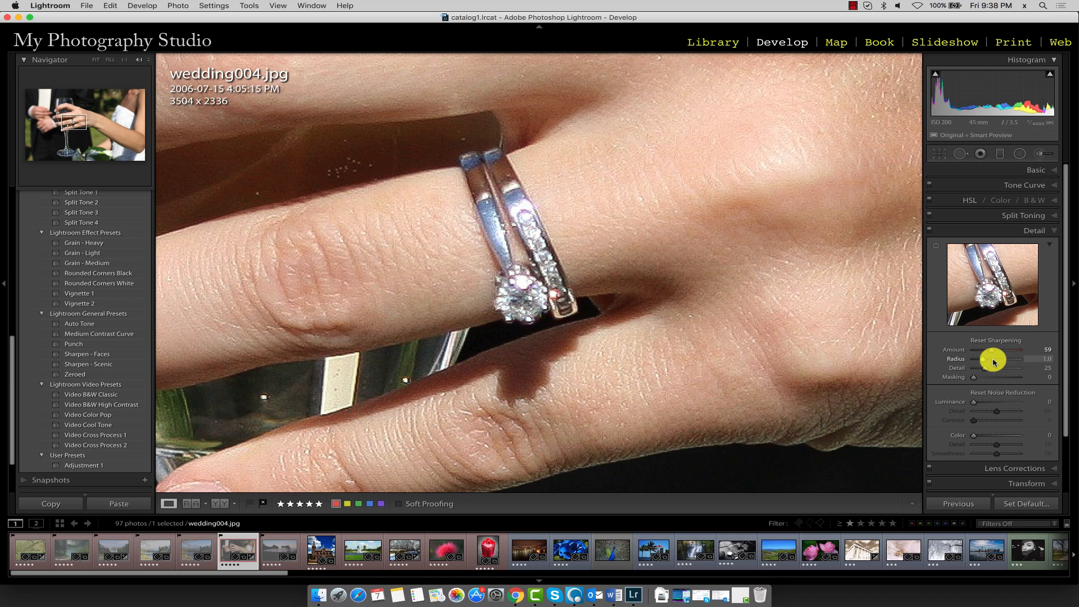
{"action": "left_click_drag", "start_coordinate": [987, 362], "coordinate": [1004, 366]}
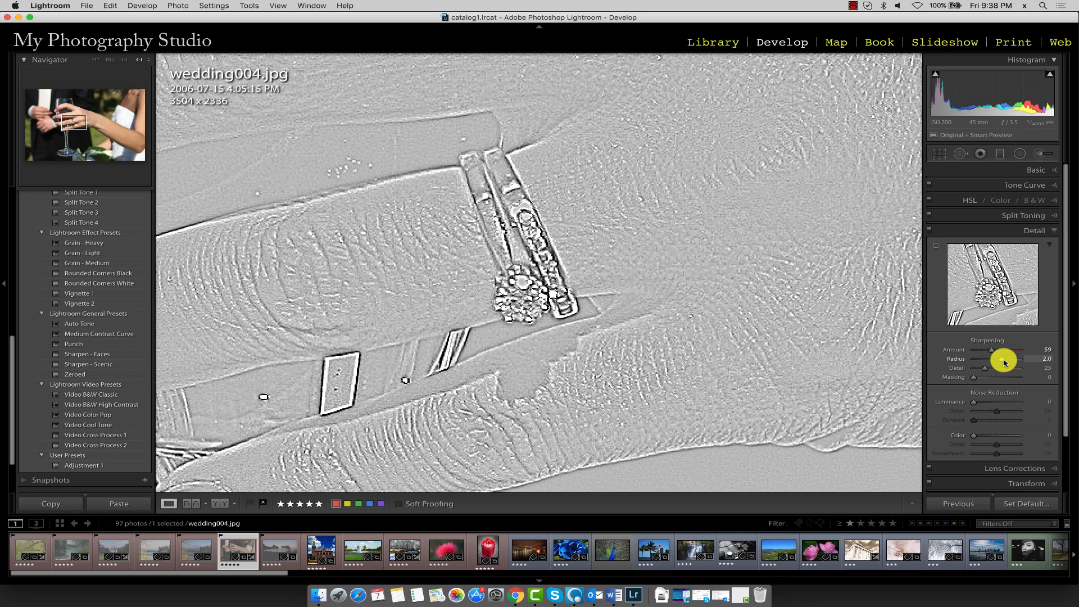
{"action": "left_click_drag", "start_coordinate": [1005, 363], "coordinate": [994, 363]}
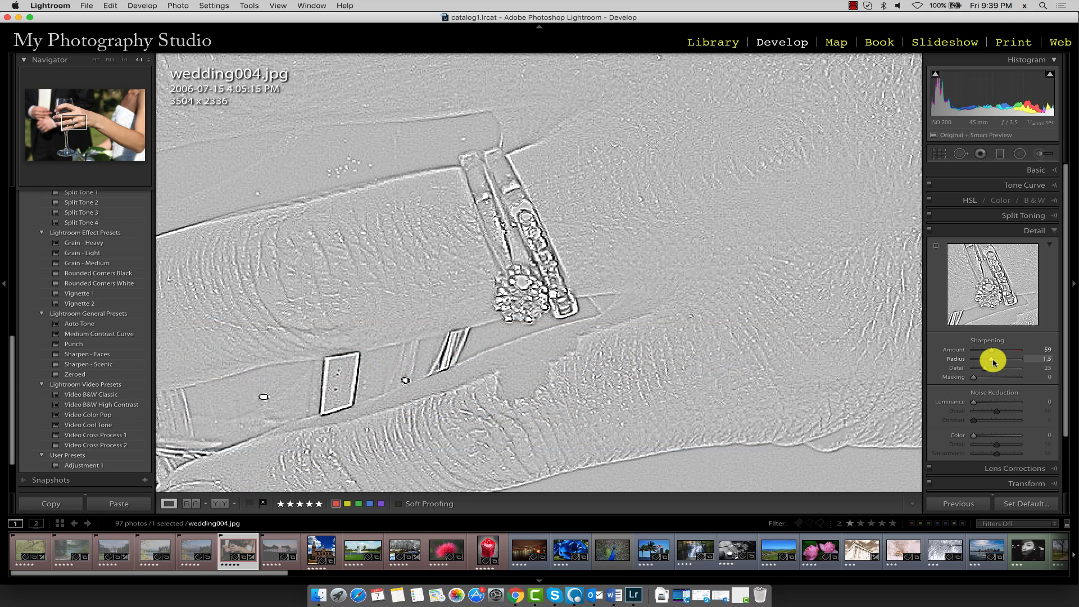
{"action": "left_click_drag", "start_coordinate": [993, 363], "coordinate": [991, 362]}
{"action": "left_click_drag", "start_coordinate": [992, 363], "coordinate": [1015, 363]}
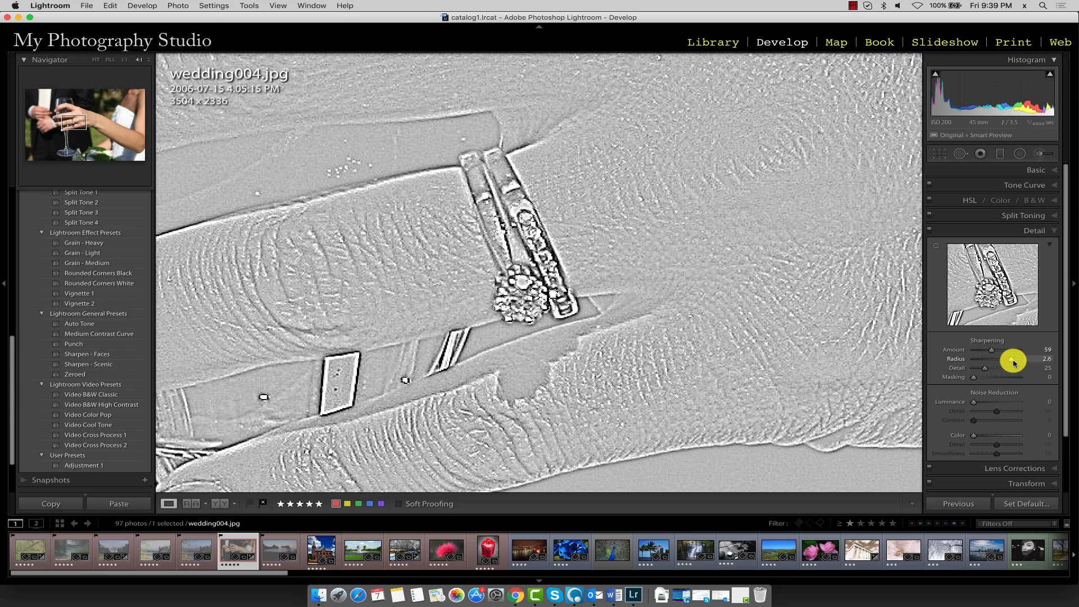
{"action": "mouse_move", "coordinate": [1015, 363]}
{"action": "left_mouse_down"}
{"action": "mouse_move", "coordinate": [999, 364]}
{"action": "mouse_move", "coordinate": [1020, 364]}
{"action": "left_mouse_up"}
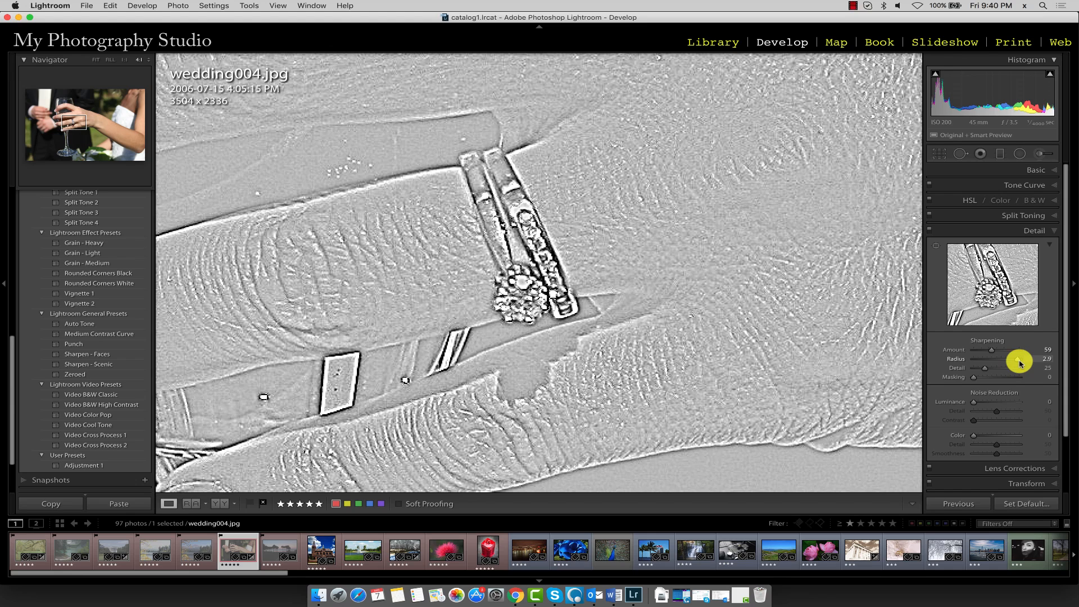
{"action": "left_click_drag", "start_coordinate": [1019, 364], "coordinate": [1019, 364]}
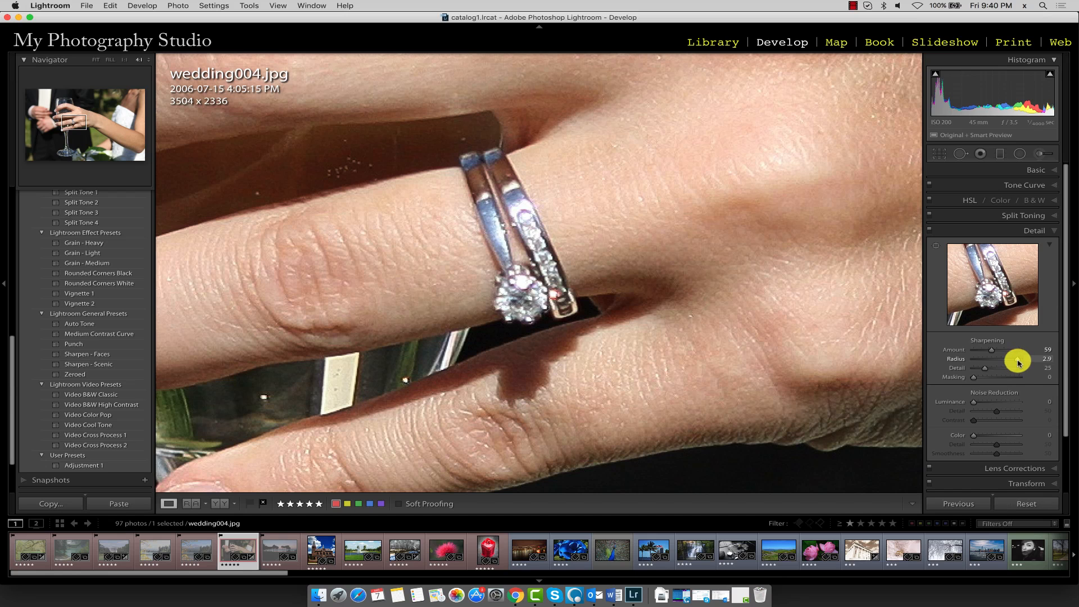
- Test the sharpening Radius at 0.5, and set it to 3.0
{"action": "left_click_drag", "start_coordinate": [1020, 364], "coordinate": [948, 364]}
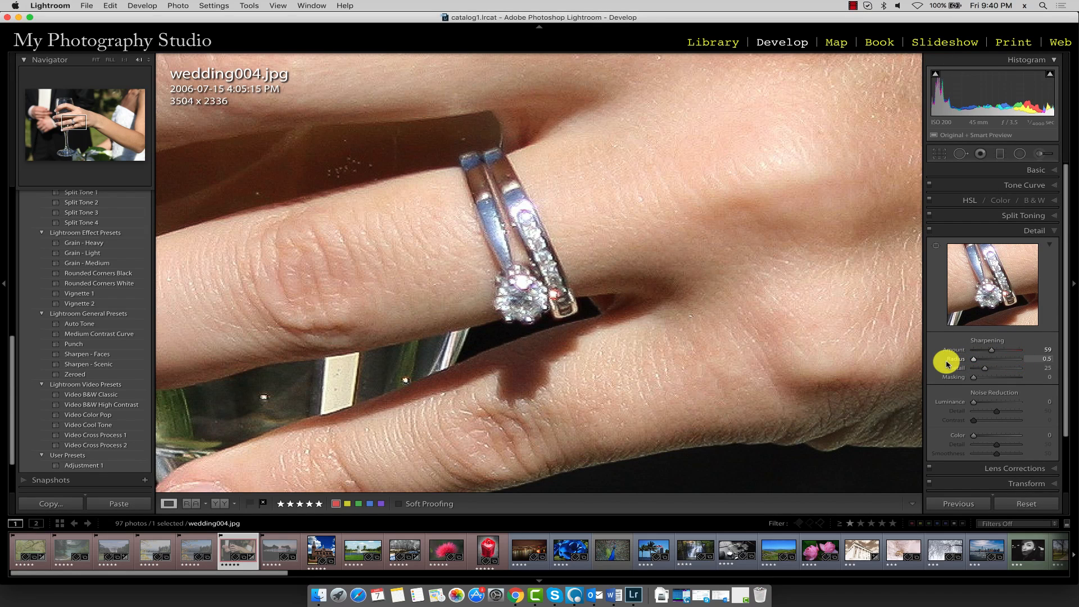
{"action": "left_click_drag", "start_coordinate": [972, 363], "coordinate": [1049, 367]}
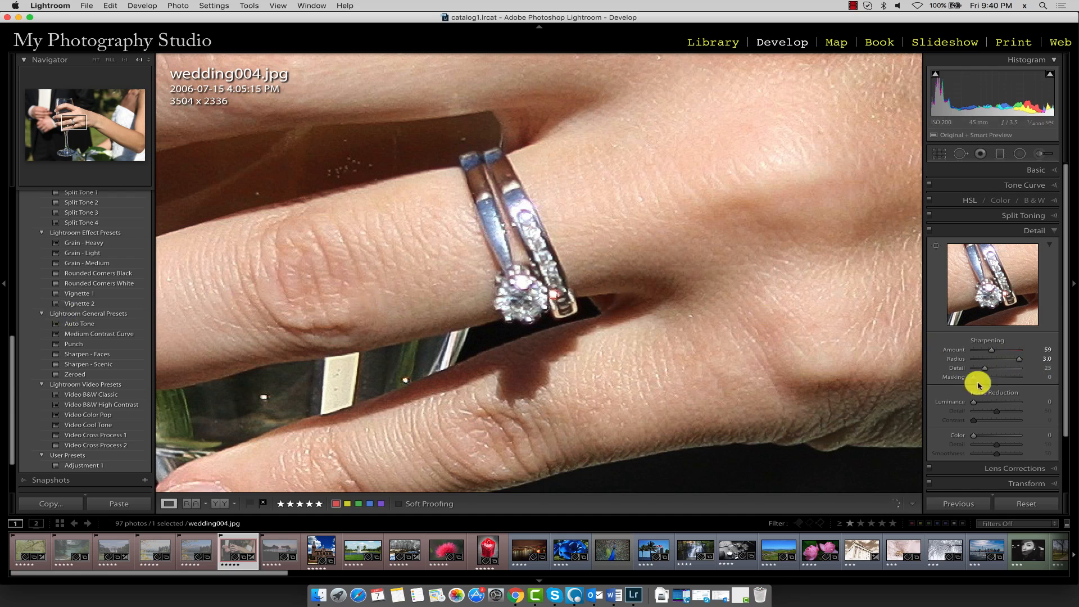
{"action": "mouse_move", "coordinate": [1020, 363]}
{"action": "left_mouse_down"}
{"action": "mouse_move", "coordinate": [1010, 360]}
{"action": "mouse_move", "coordinate": [1027, 363]}
{"action": "left_mouse_up"}
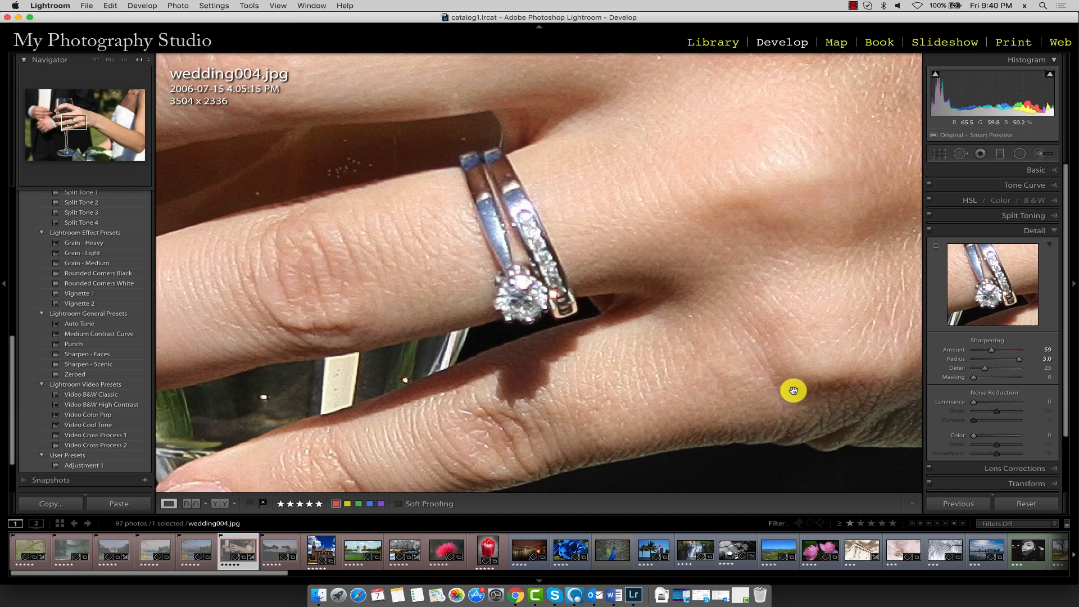
- Test the sharpening Detail at its maximum, and set it to 72
{"action": "left_click", "coordinate": [984, 369]}
{"action": "left_click_drag", "start_coordinate": [984, 368], "coordinate": [1043, 371]}
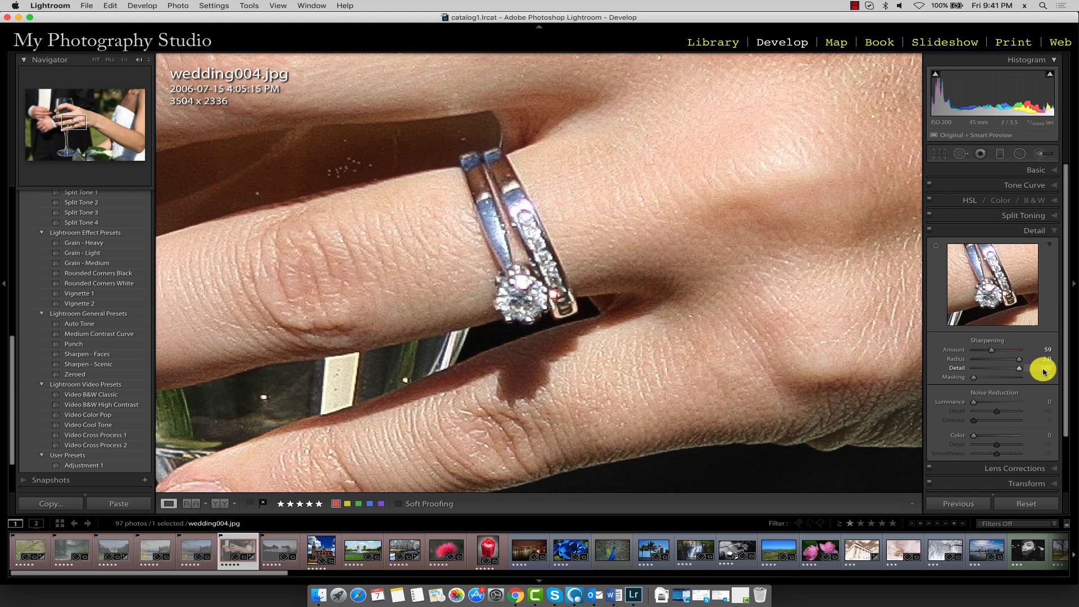
{"action": "left_click_drag", "start_coordinate": [1043, 371], "coordinate": [1006, 369]}
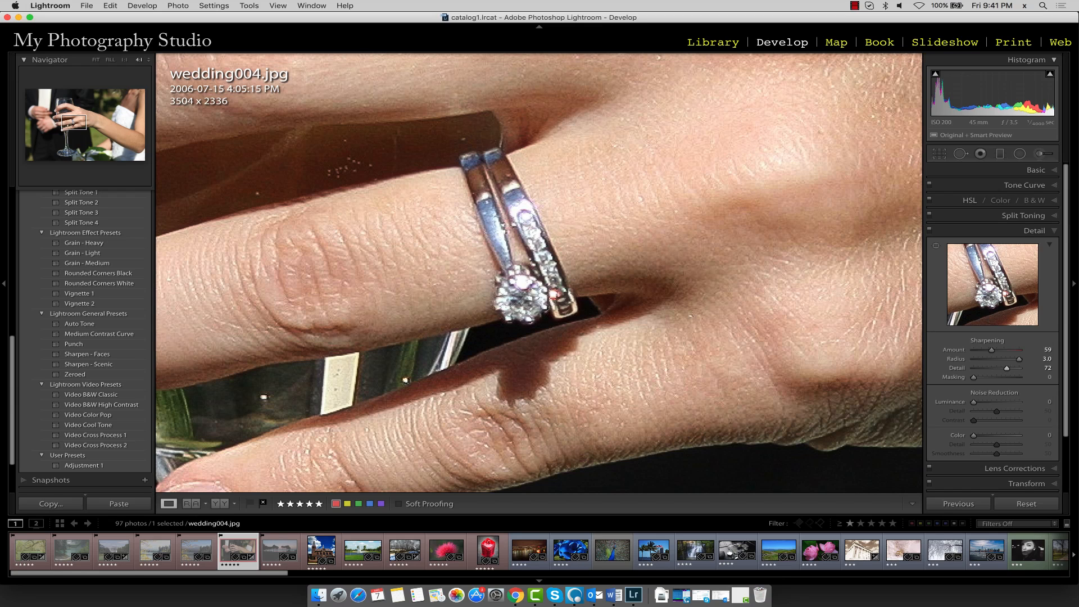
- Set the sharpening Masking to 90 using the black-and-white mask preview of the whole photo
{"action": "left_click", "coordinate": [96, 60]}
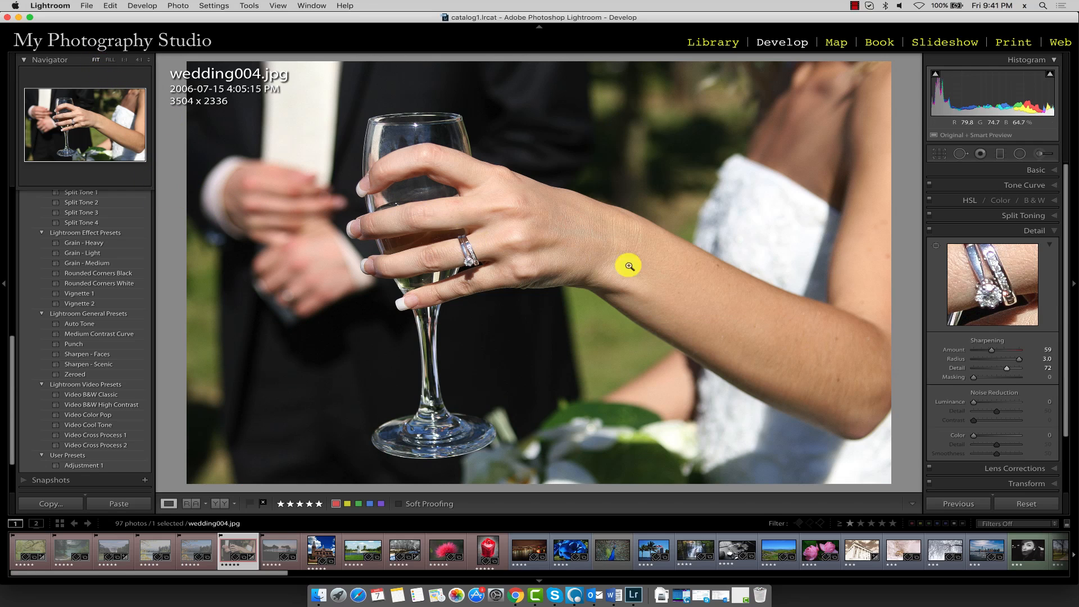
{"action": "mouse_move", "coordinate": [973, 377]}
{"action": "left_mouse_down"}
{"action": "mouse_move", "coordinate": [1009, 377]}
{"action": "mouse_move", "coordinate": [981, 379]}
{"action": "left_mouse_up"}
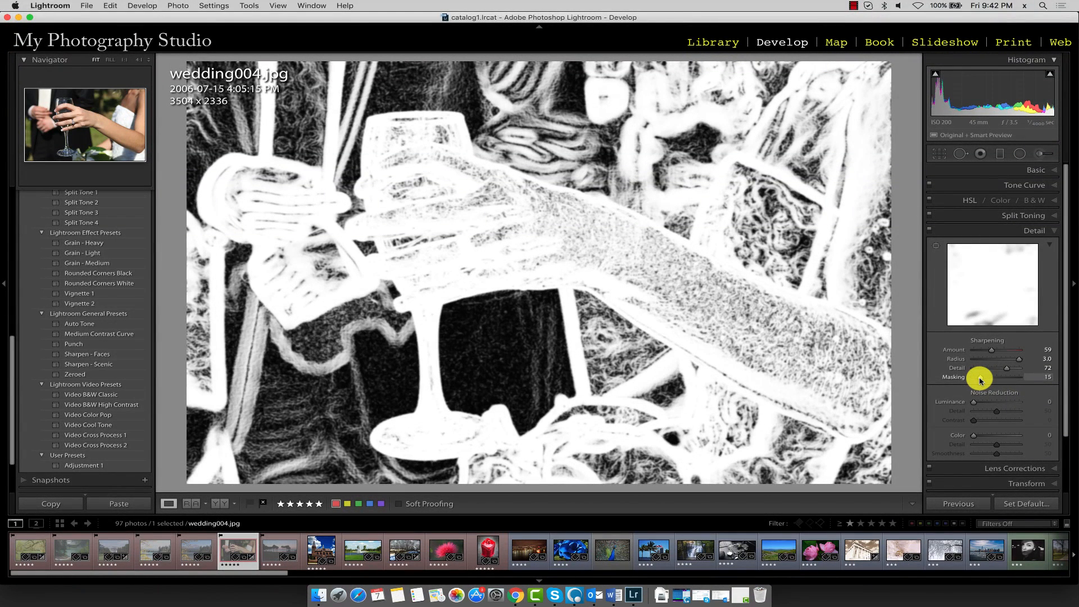
{"action": "left_click_drag", "start_coordinate": [981, 380], "coordinate": [1010, 380]}
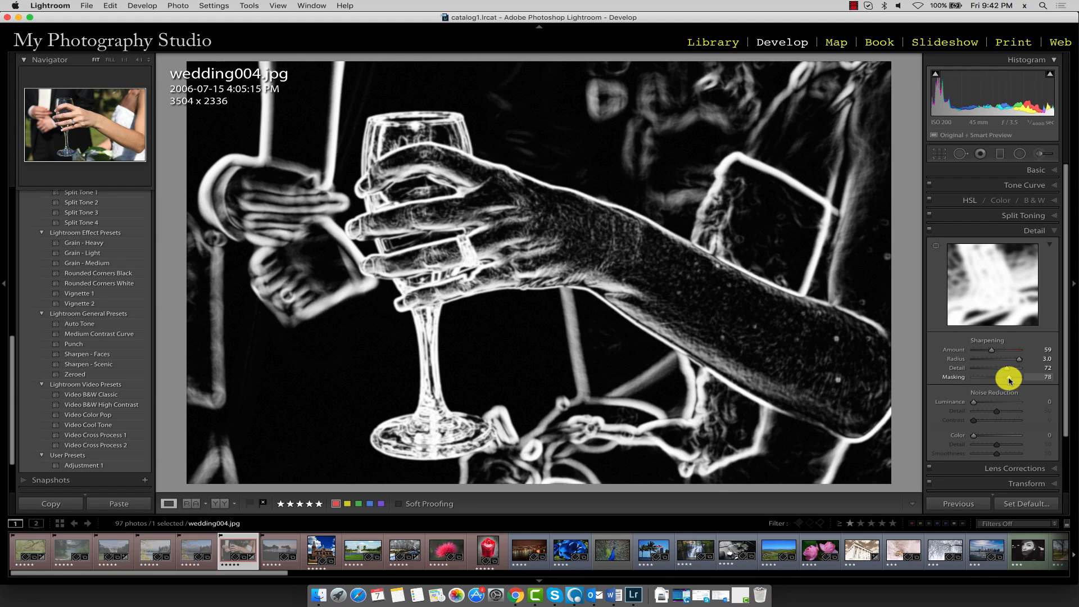
{"action": "left_click_drag", "start_coordinate": [1009, 379], "coordinate": [1015, 380]}
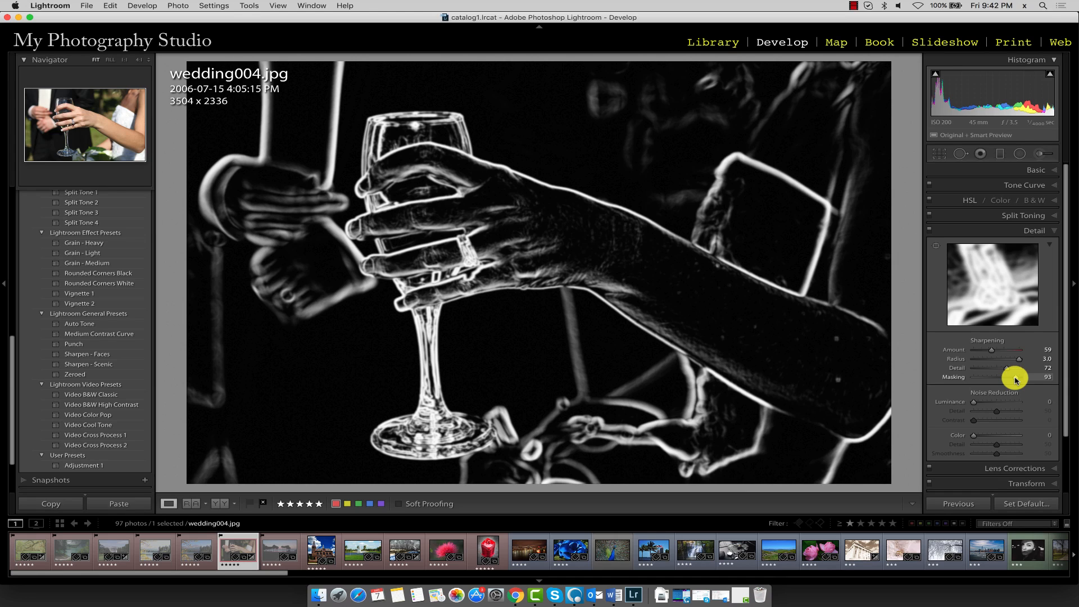
{"action": "left_click_drag", "start_coordinate": [1016, 380], "coordinate": [1014, 380]}
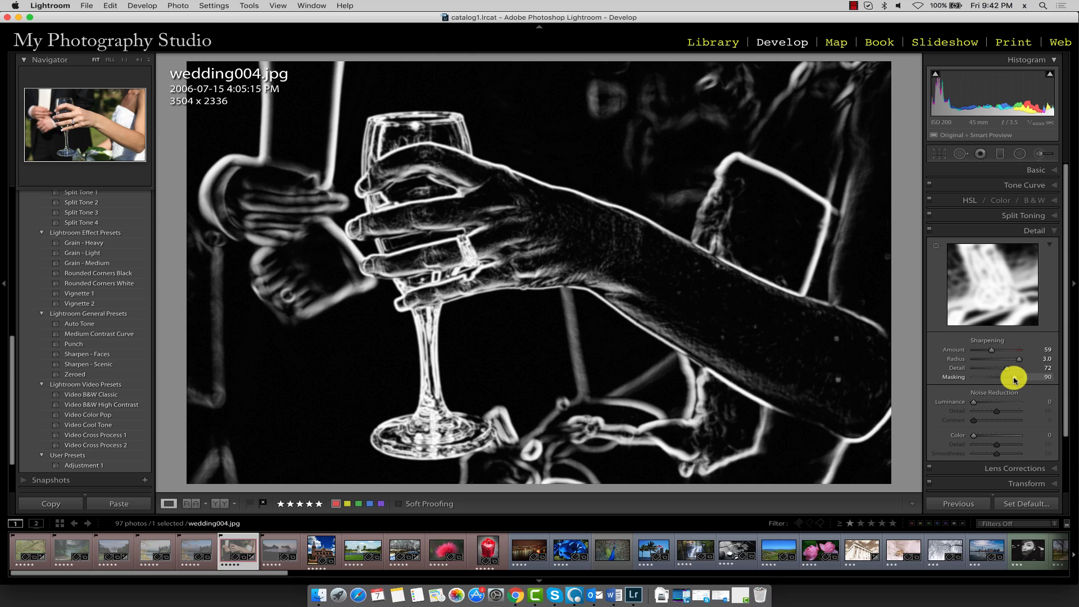
{"action": "left_click_drag", "start_coordinate": [1014, 380], "coordinate": [1015, 380]}
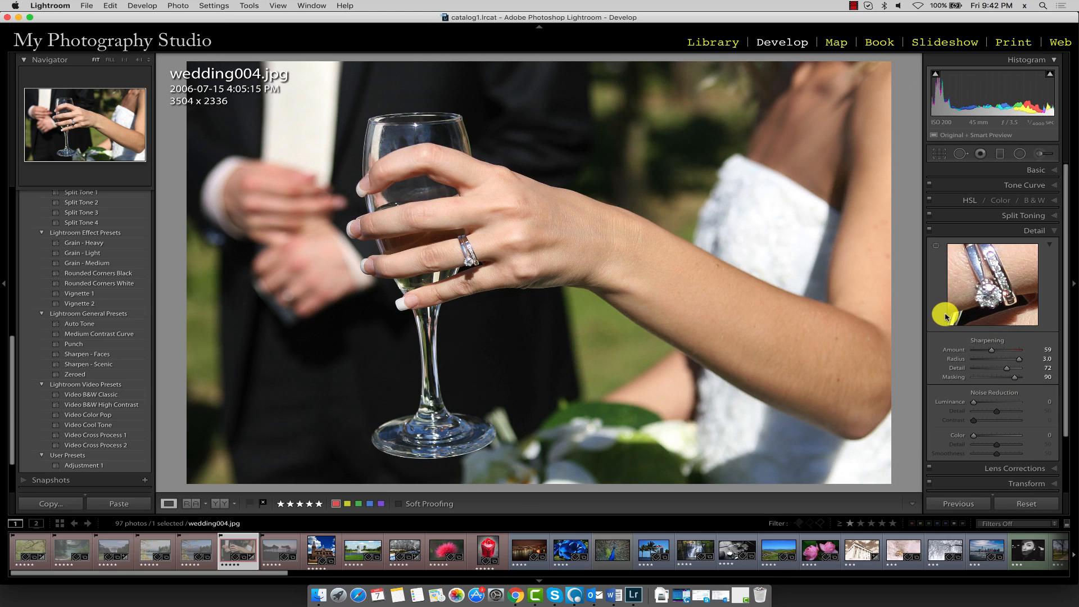
- Compare the whole photo repeatedly with the Detail adjustments off and on, leaving them on
{"action": "left_click", "coordinate": [929, 232]}
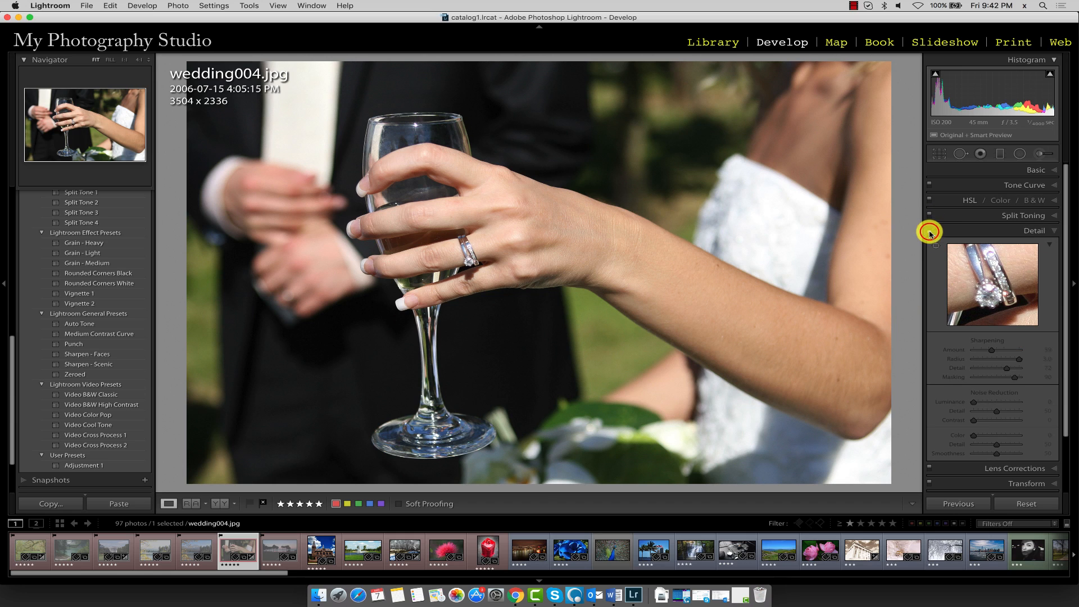
{"action": "left_click", "coordinate": [929, 232]}
{"action": "left_click", "coordinate": [930, 233]}
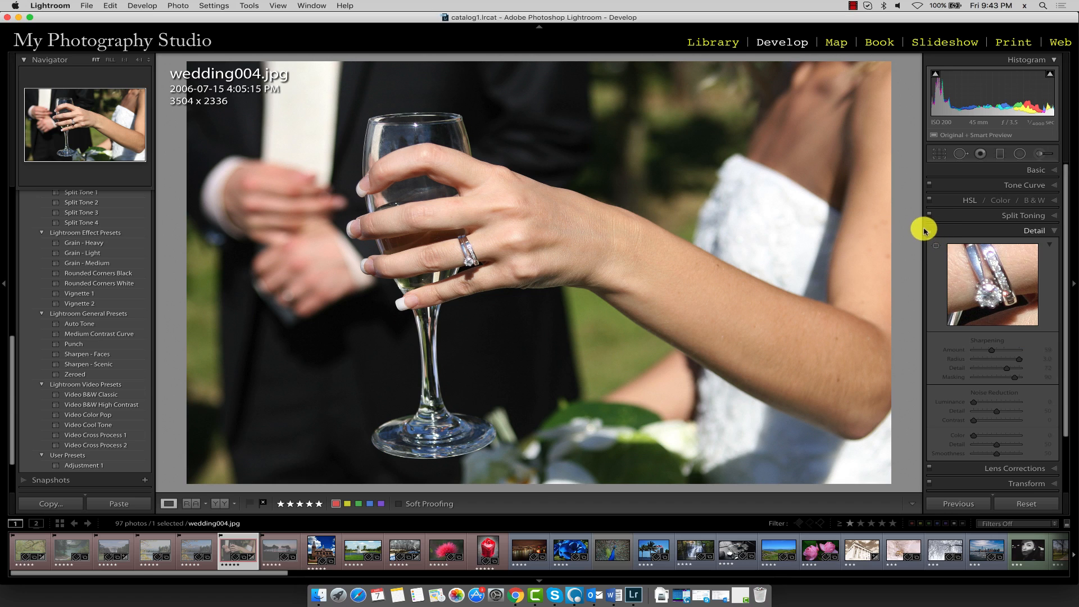
{"action": "left_click", "coordinate": [930, 232]}
{"action": "left_click", "coordinate": [930, 232]}
{"action": "left_click", "coordinate": [929, 232]}
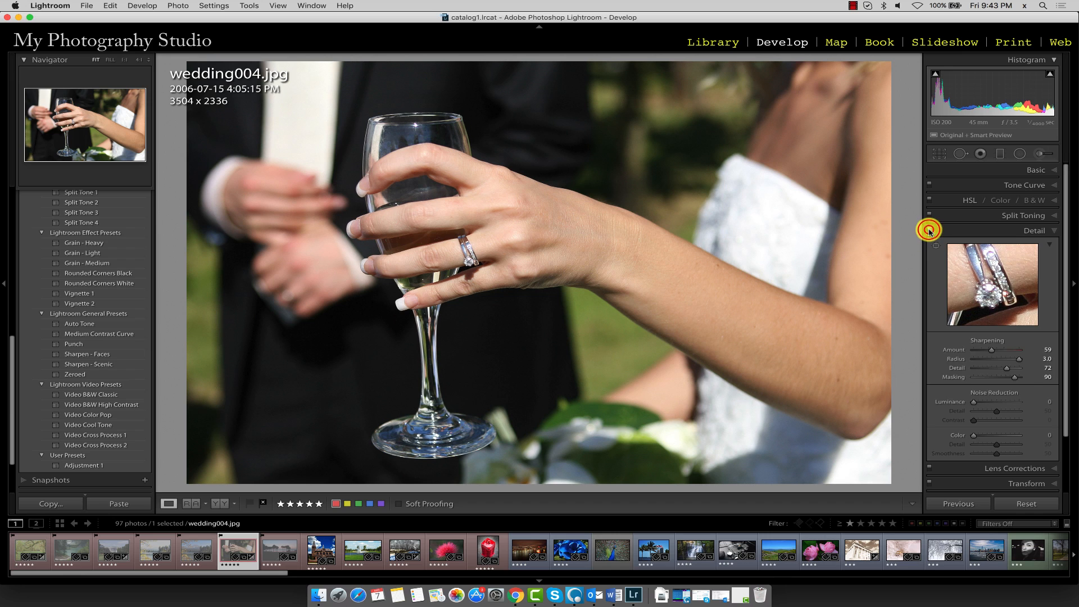
{"action": "left_click", "coordinate": [929, 231]}
{"action": "left_click", "coordinate": [929, 231]}
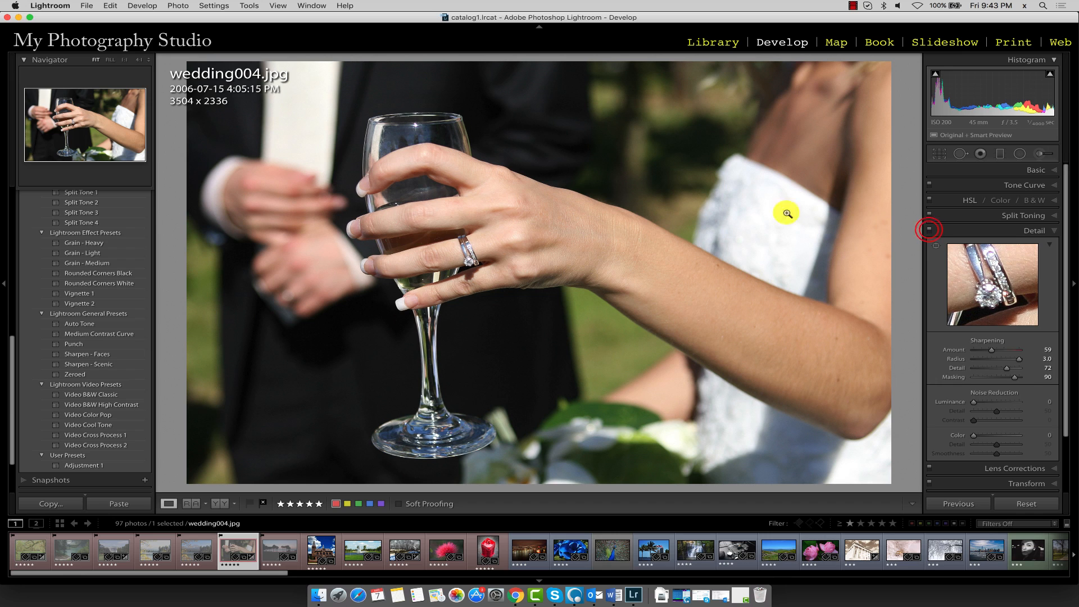
- Compare the sharpening in a moderately magnified view of the hand and glass, leaving the Detail adjustments on
{"action": "left_click", "coordinate": [130, 60]}
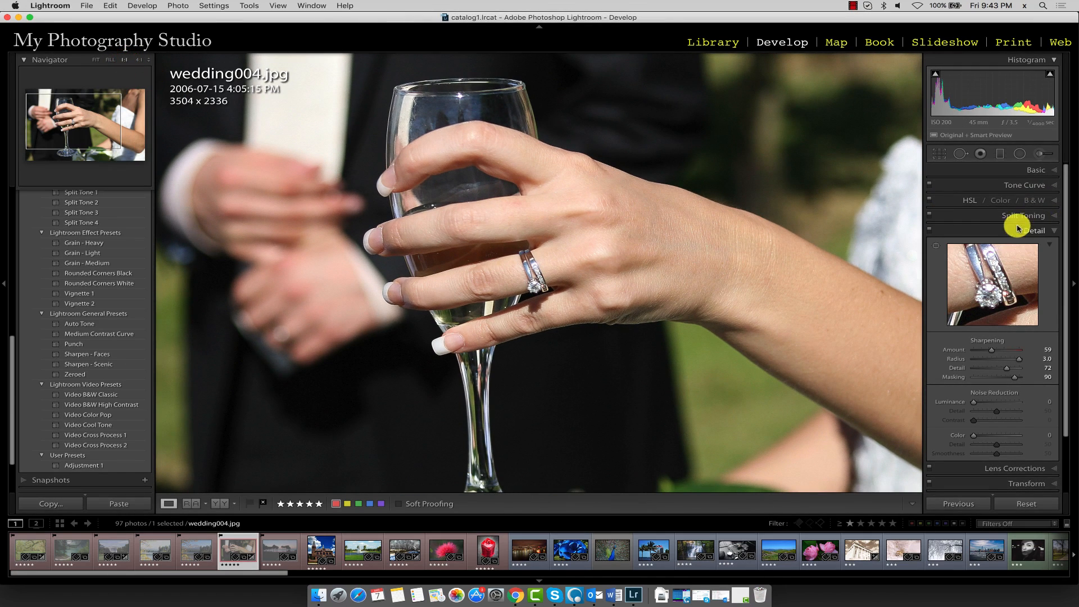
{"action": "left_click", "coordinate": [930, 232]}
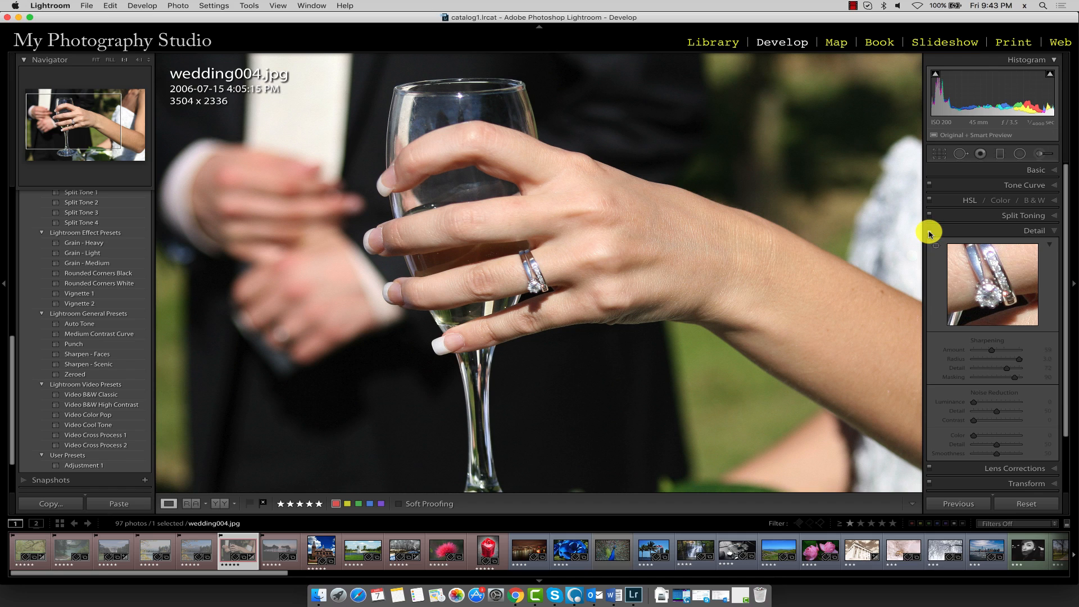
{"action": "left_click", "coordinate": [930, 232]}
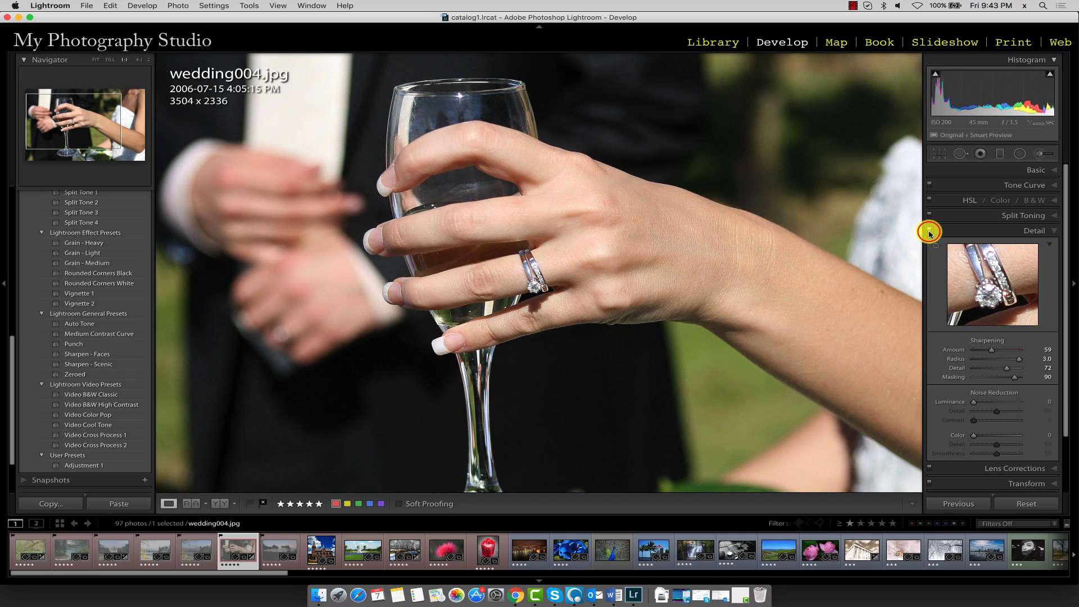
{"action": "left_click", "coordinate": [929, 232]}
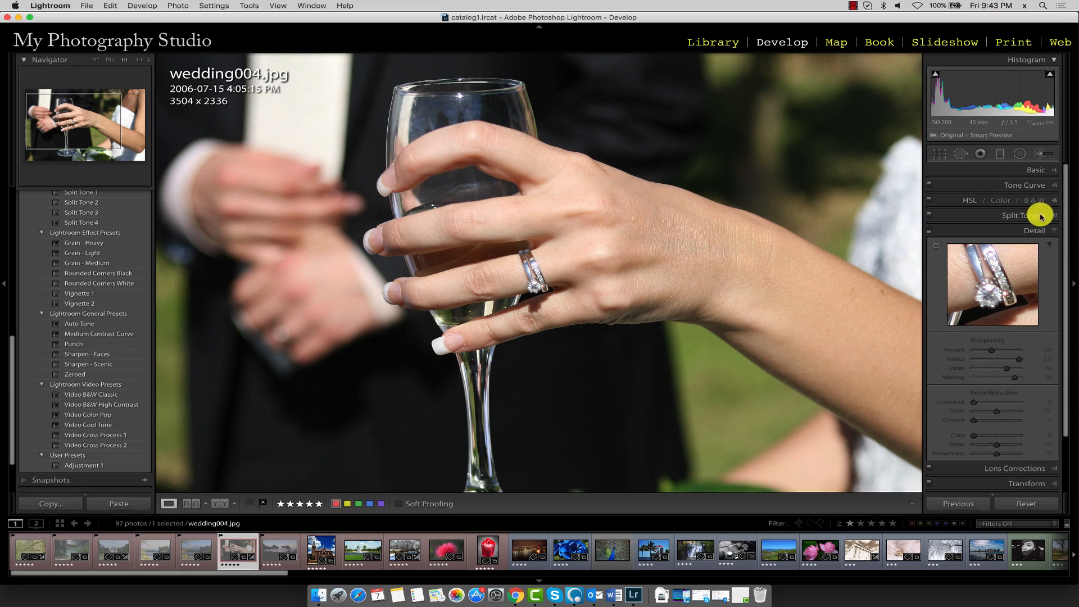
{"action": "left_click", "coordinate": [930, 232]}
{"action": "left_click", "coordinate": [930, 232]}
{"action": "left_click", "coordinate": [929, 232]}
{"action": "left_click", "coordinate": [930, 231]}
{"action": "left_click", "coordinate": [930, 231]}
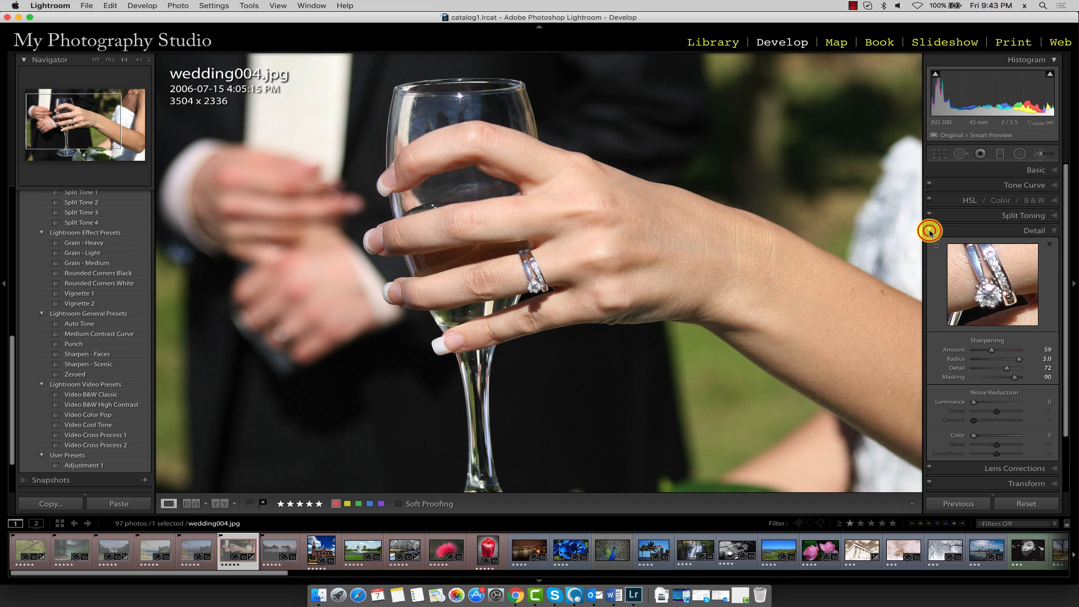
- Fit the whole photo in view and open Portrait002.jpg for editing
{"action": "left_click", "coordinate": [95, 60]}
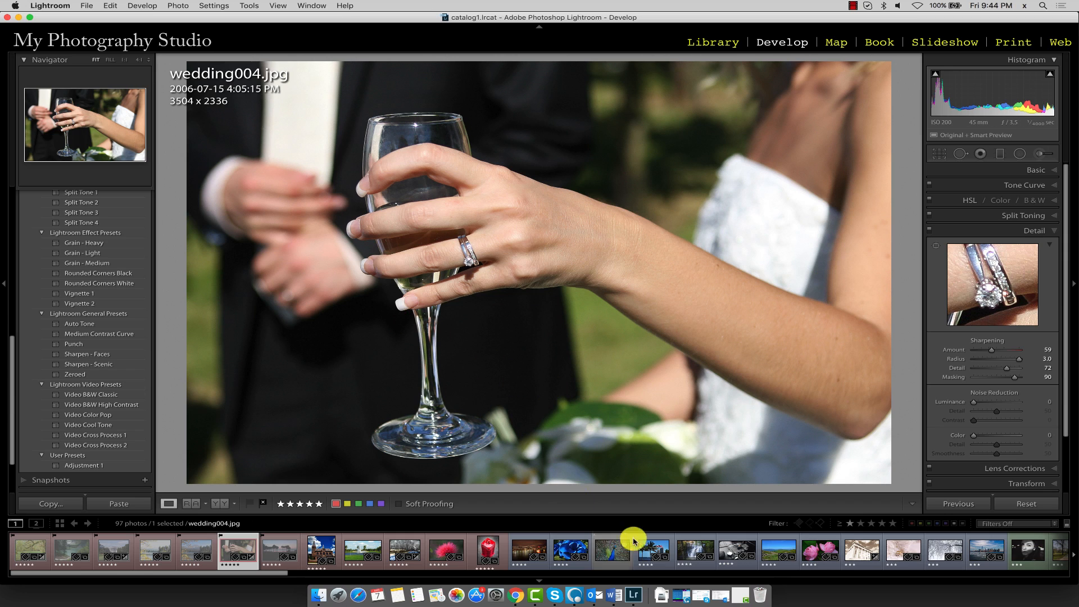
{"action": "left_click", "coordinate": [1024, 551]}
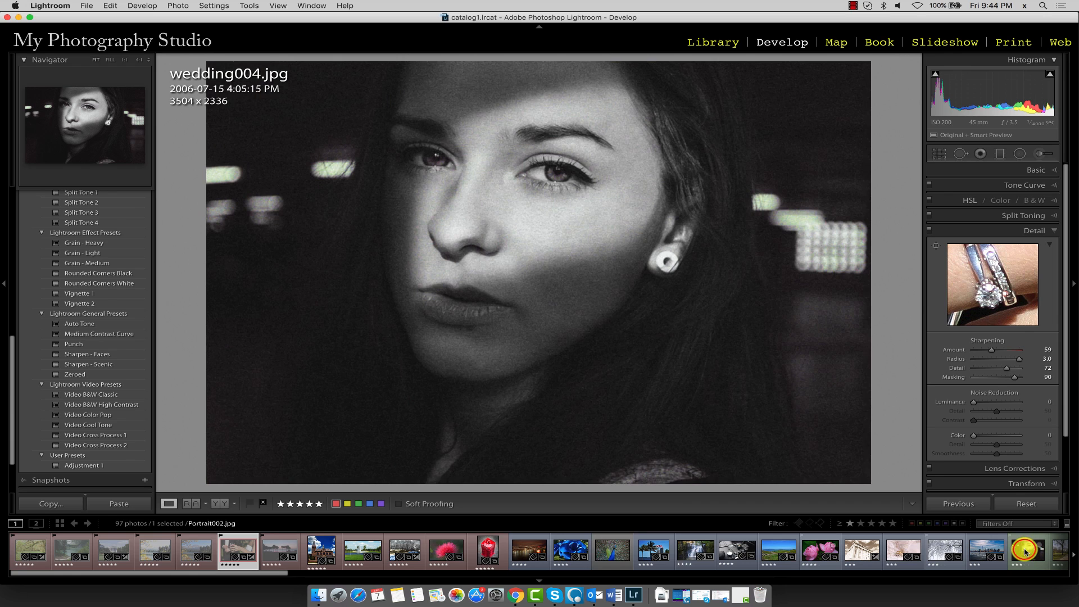